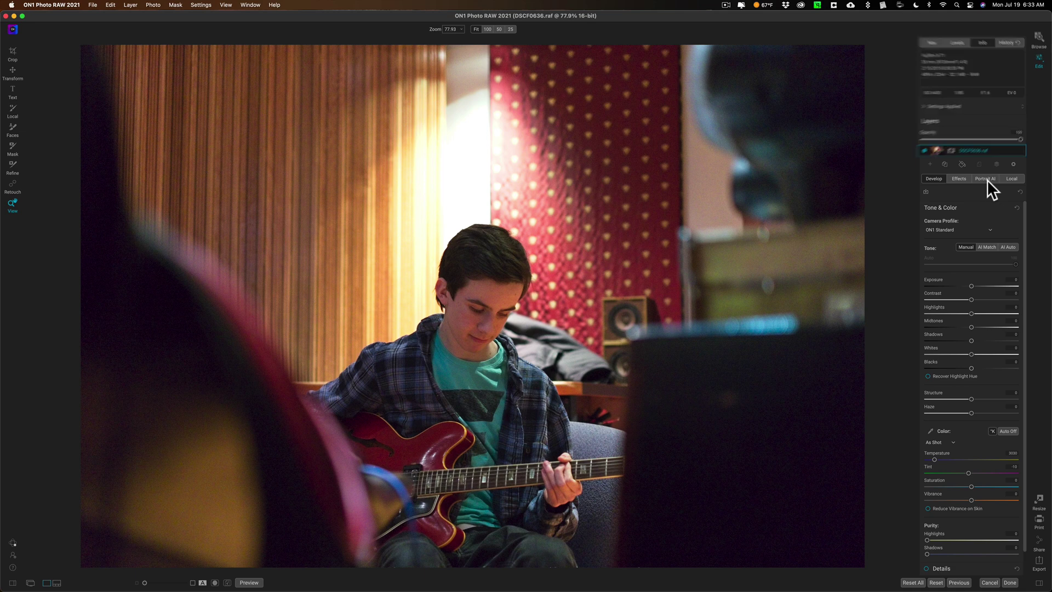
# Show DSCF0636.raf large in Browse, toggling to the grid and back to the single-photo view
pyautogui.click(1026, 34)
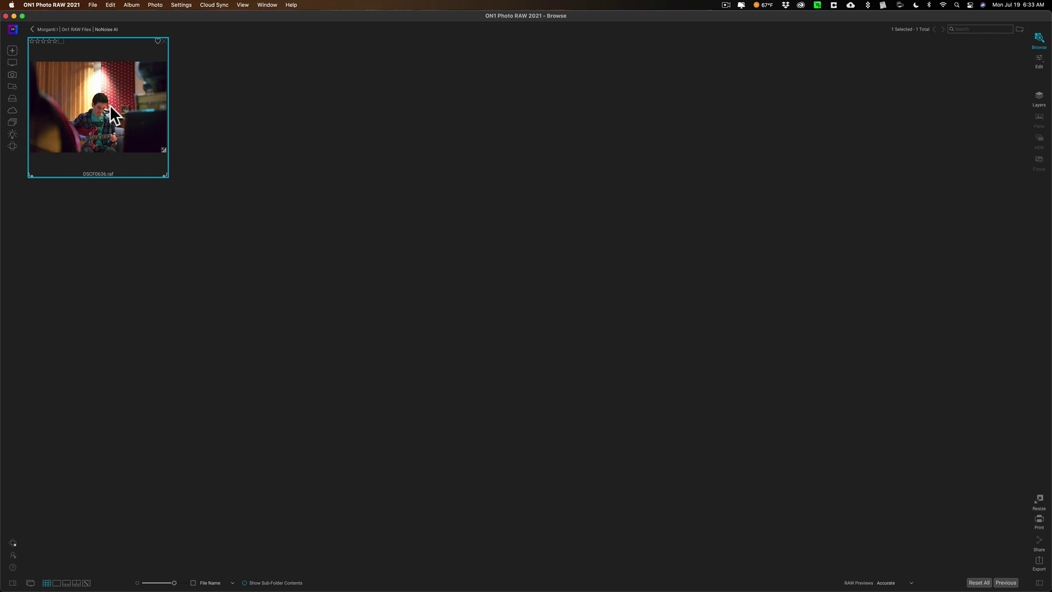
pyautogui.press('e')
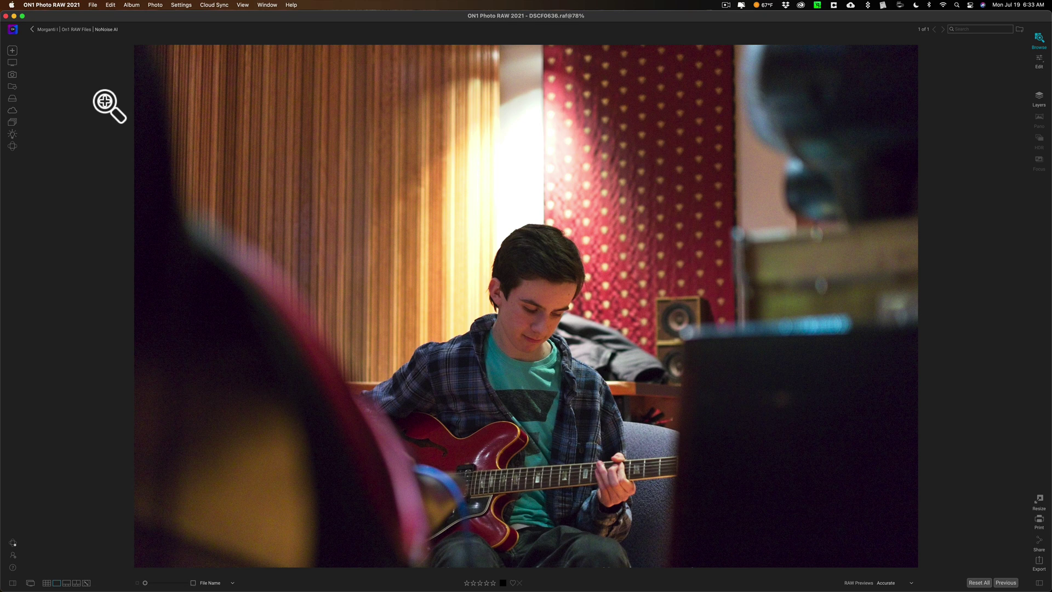
pyautogui.press('g')
pyautogui.press('e')
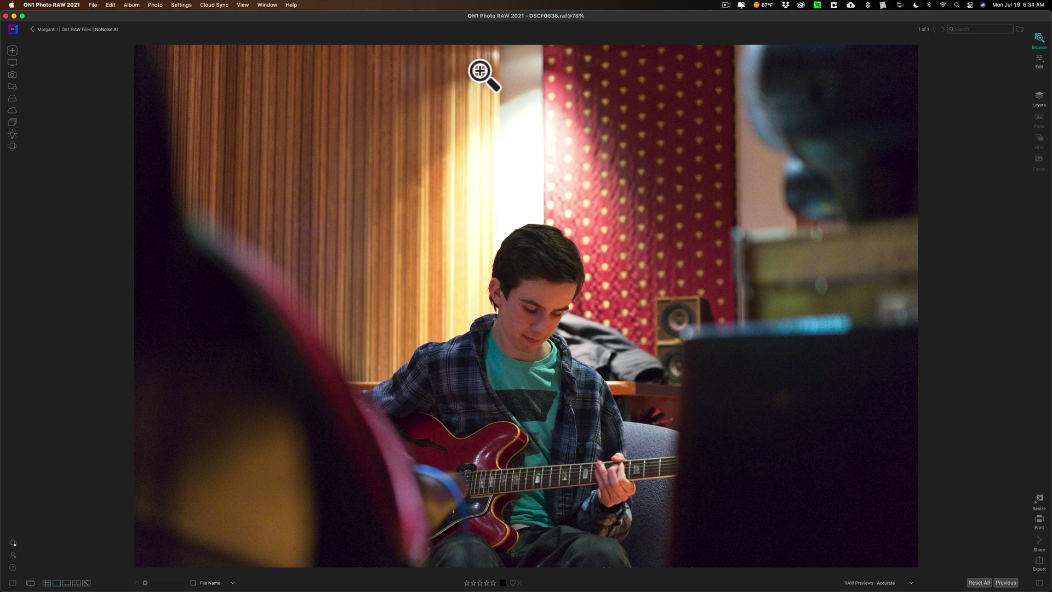
# Choose Send to Other Application for DSCF0636.raf from its context menu
pyautogui.rightClick(499, 65)
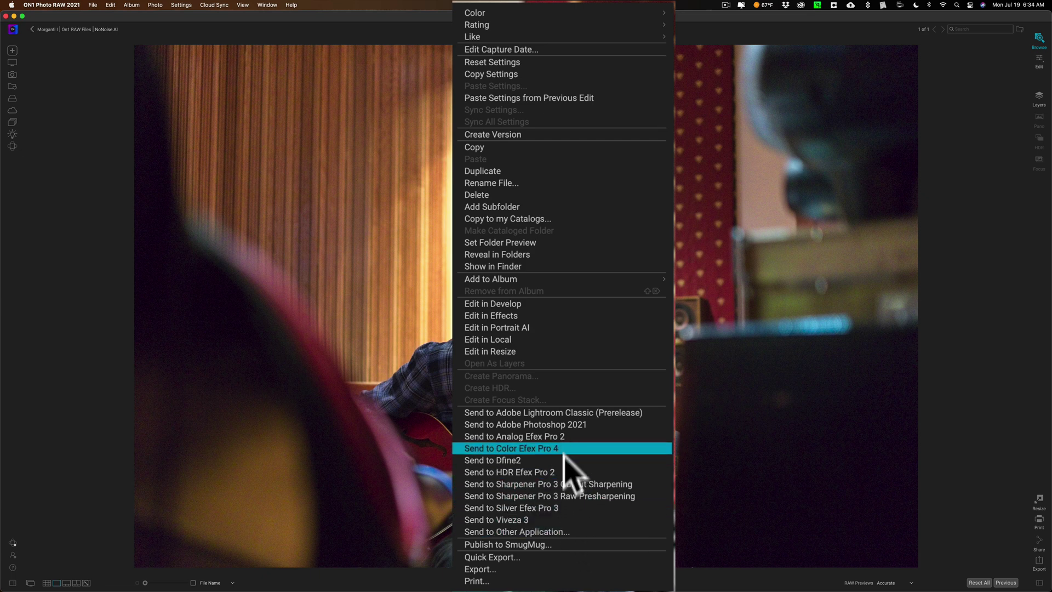
pyautogui.click(570, 531)
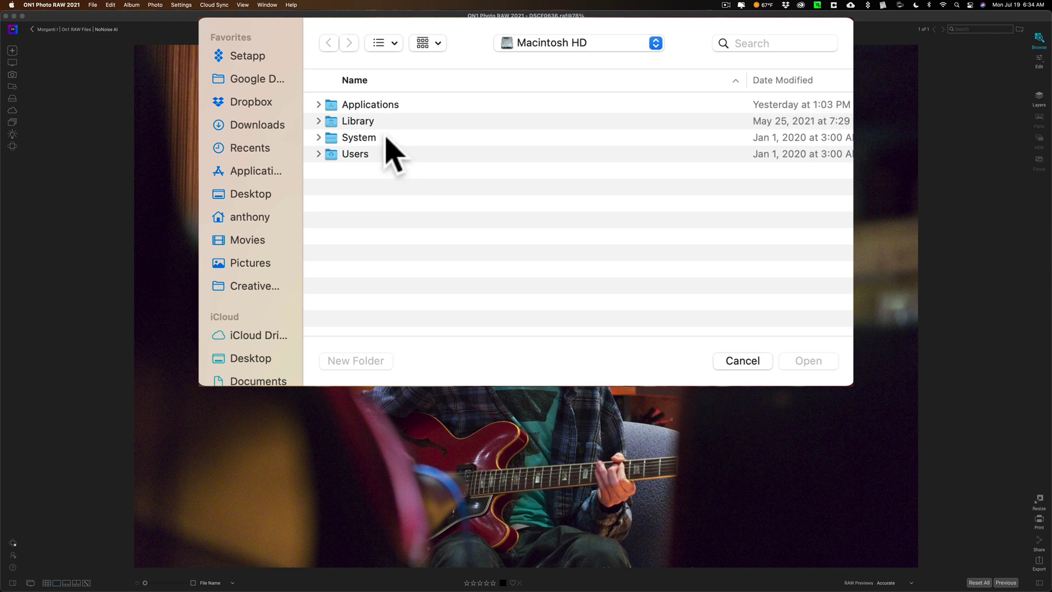
# Pick ON1 NoNoise AI 2021.app from the Applications folder as the target application
pyautogui.doubleClick(375, 104)
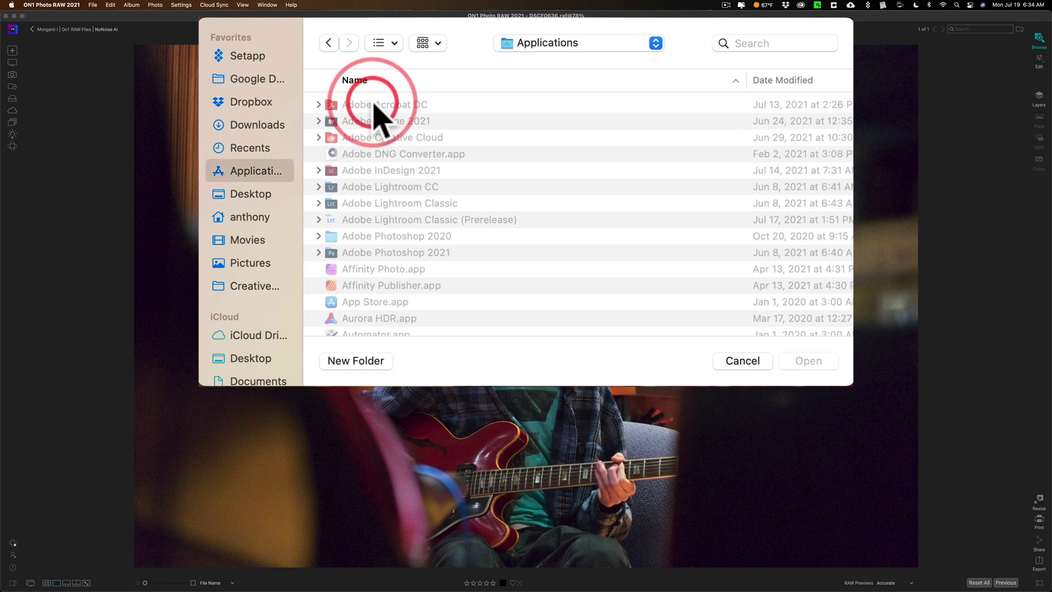
pyautogui.scroll(-2, 374, 118)
pyautogui.scroll(-10, 373, 122)
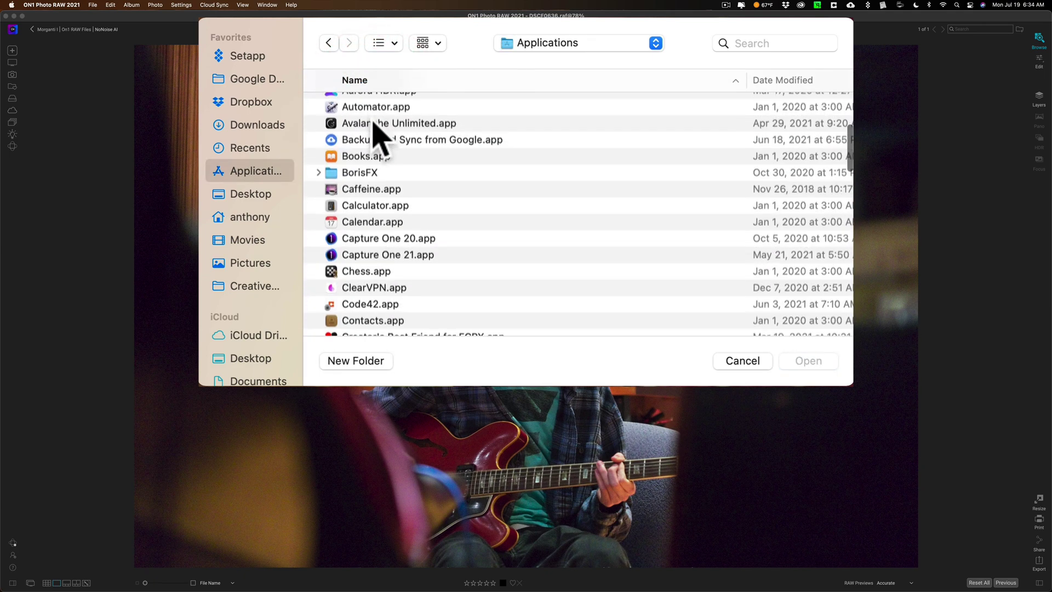
pyautogui.scroll(-6, 375, 137)
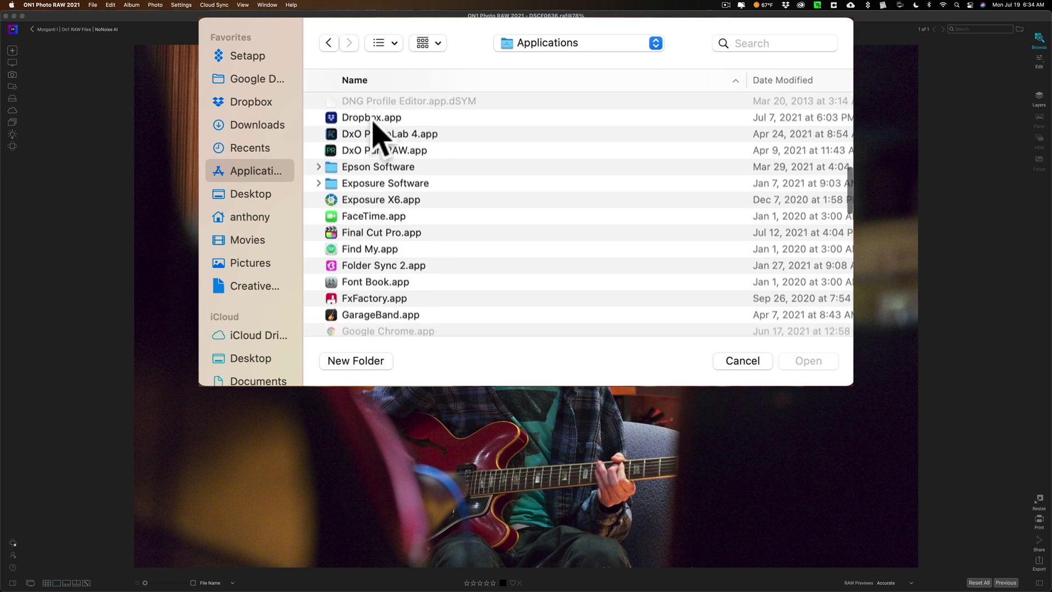
pyautogui.scroll(-10, 375, 137)
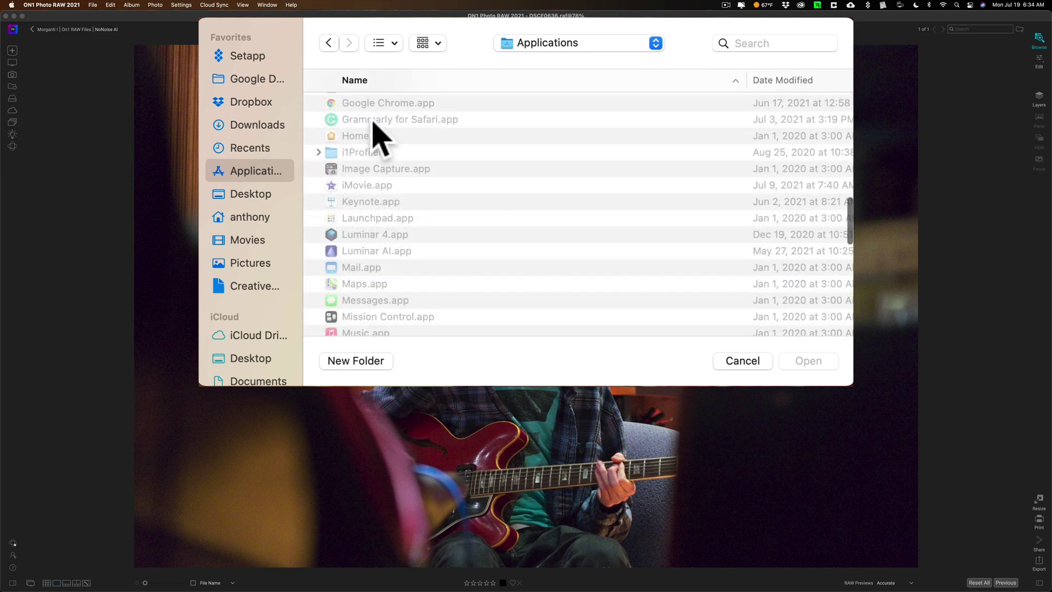
pyautogui.scroll(-5, 375, 137)
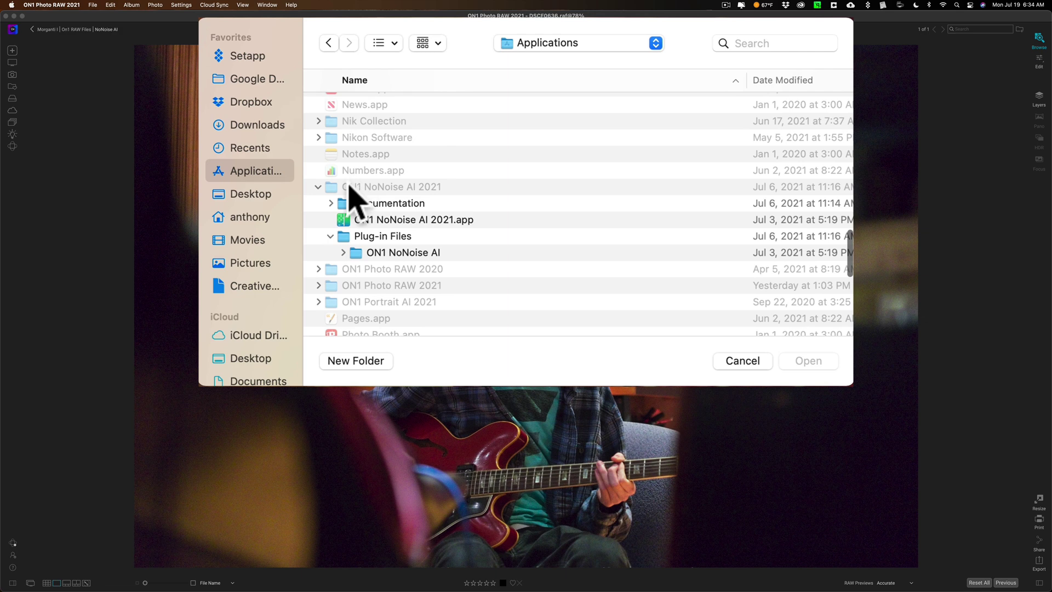
pyautogui.click(366, 221)
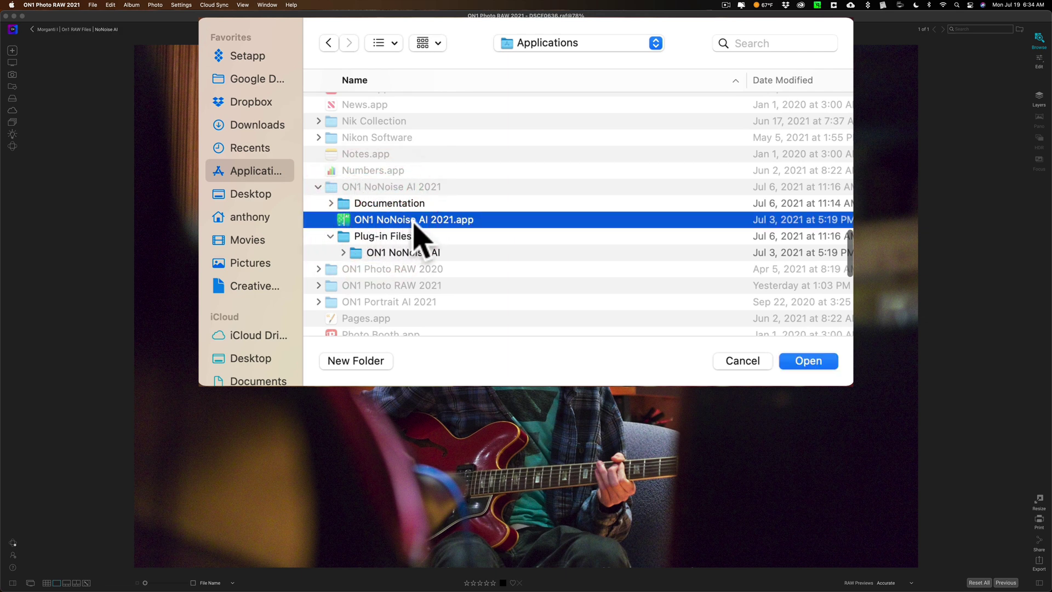
pyautogui.click(809, 361)
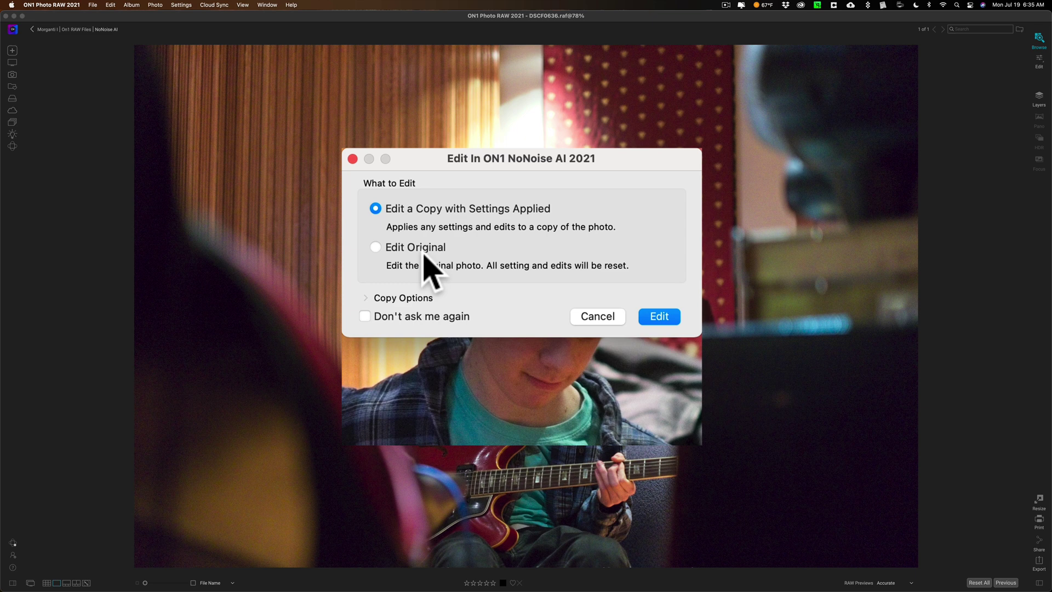
# Review the copy options and formats, then send DSCF0636.raf to NoNoise AI with Edit Original
pyautogui.click(375, 247)
pyautogui.click(367, 298)
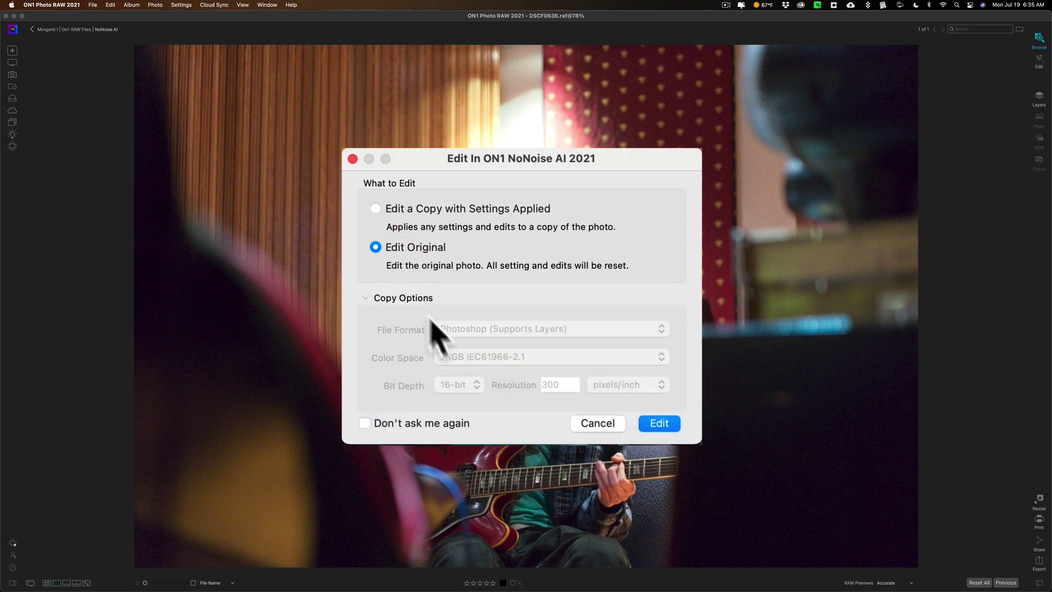
pyautogui.click(376, 209)
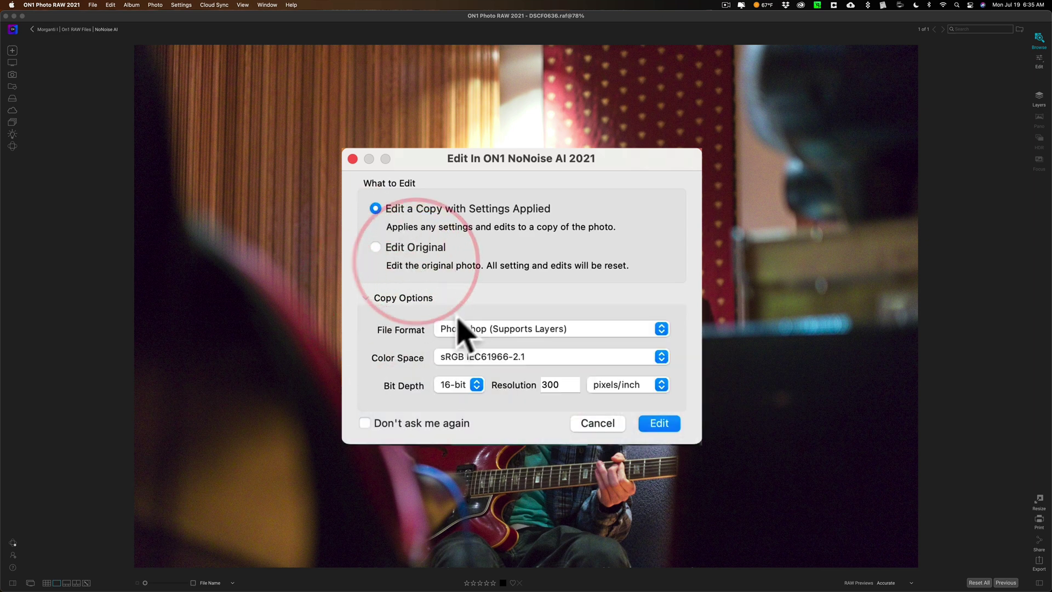
pyautogui.click(490, 328)
pyautogui.click(500, 304)
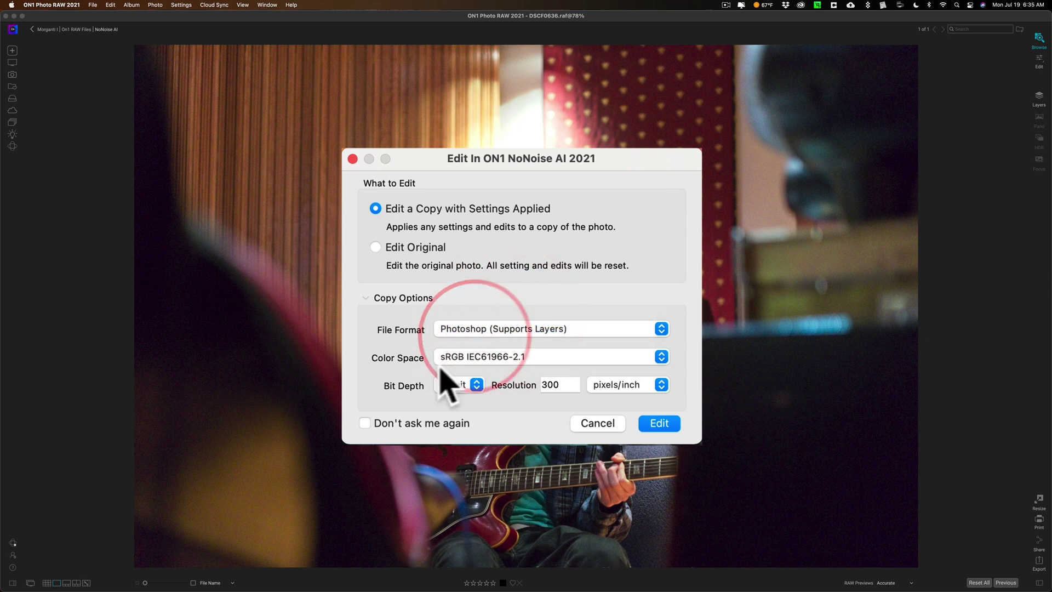
pyautogui.click(383, 254)
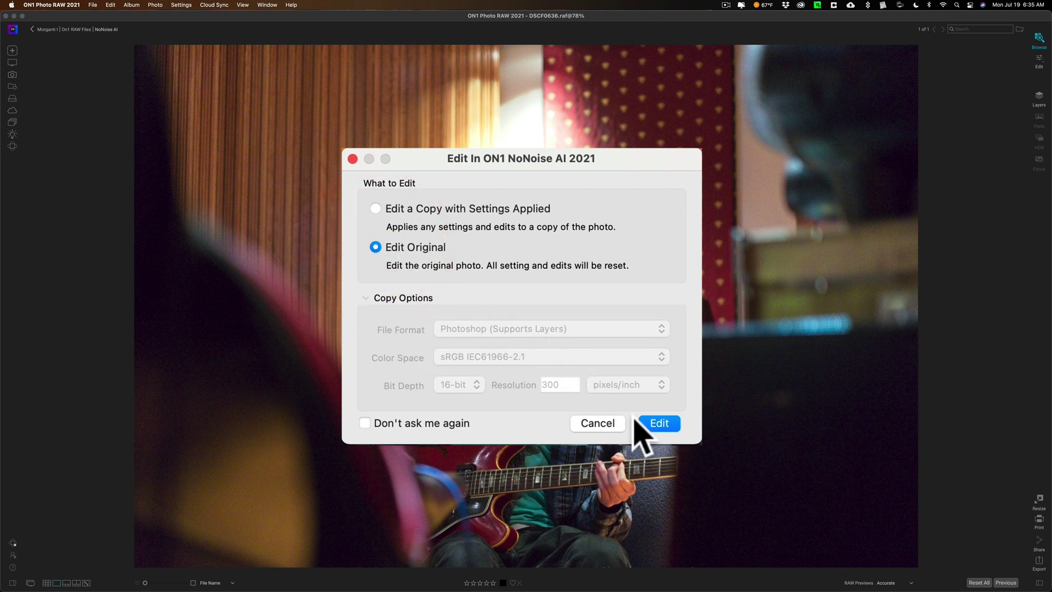
pyautogui.click(656, 422)
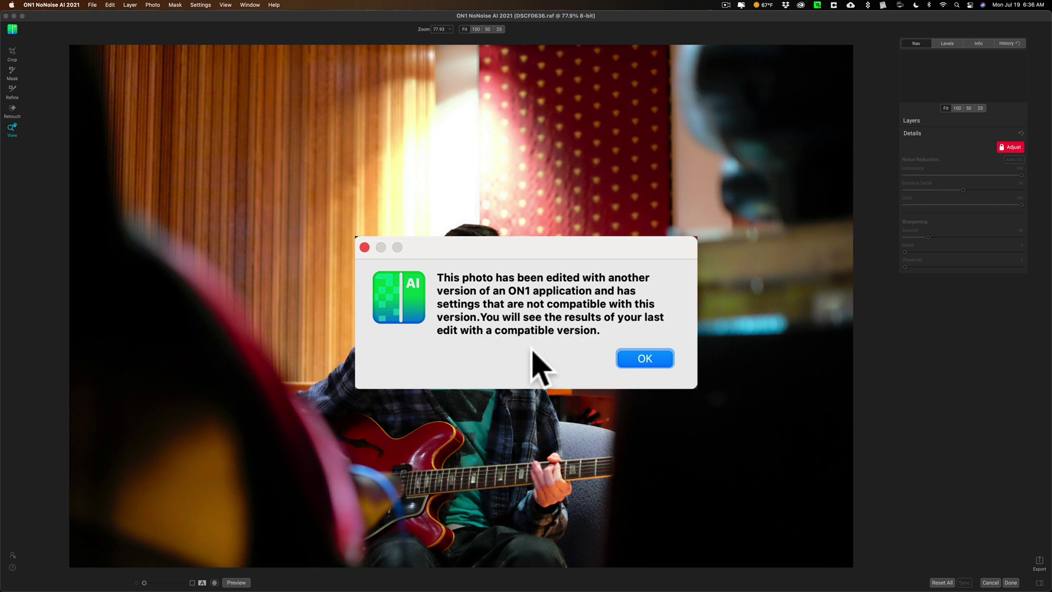
# Acknowledge the incompatible ON1 settings alert with OK
pyautogui.click(646, 359)
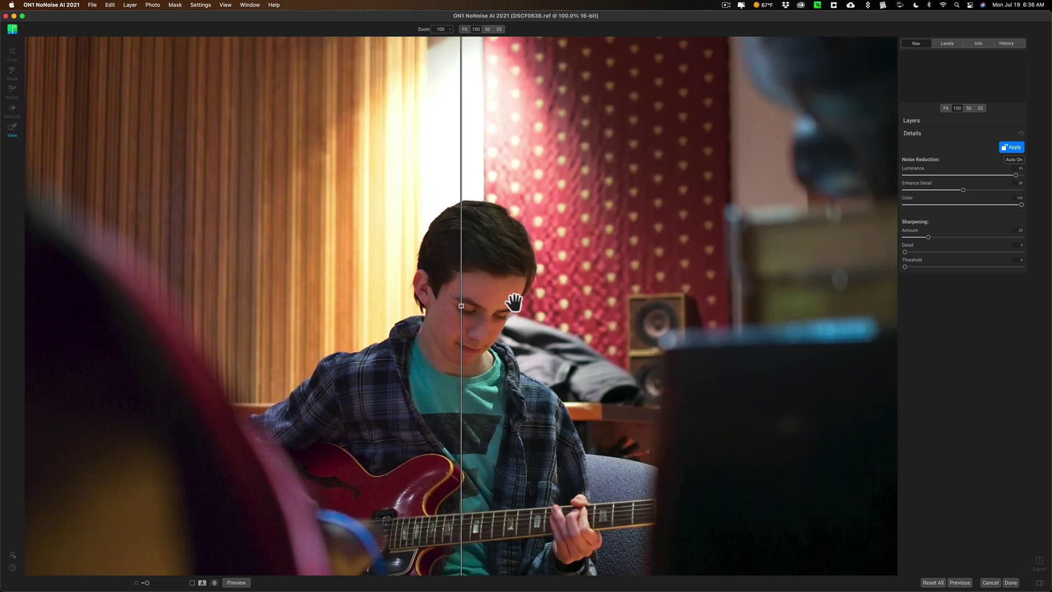
# Slide the before/after divider across the photo to compare the denoised result with the original
pyautogui.moveTo(459, 303); pyautogui.dragTo(540, 284)
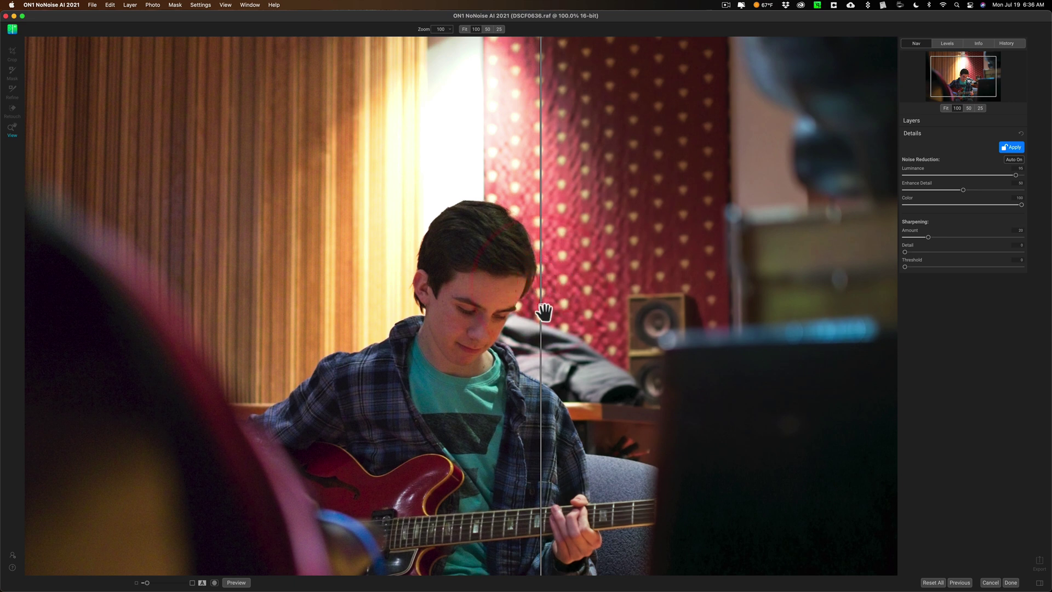
pyautogui.moveTo(813, 315); pyautogui.dragTo(877, 316)
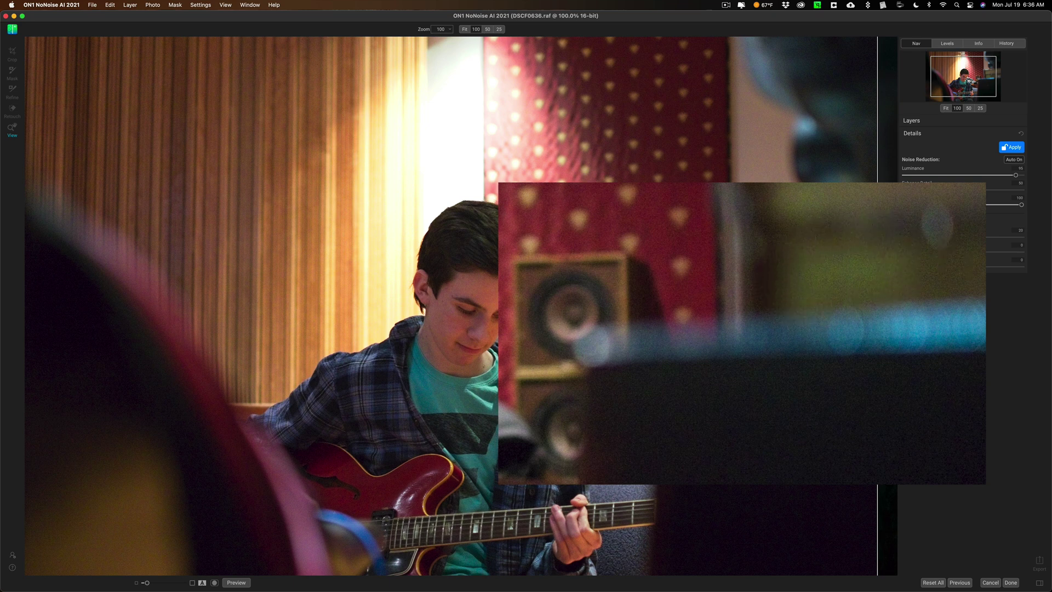
pyautogui.moveTo(877, 280)
pyautogui.mouseDown()
pyautogui.moveTo(64, 276)
pyautogui.moveTo(383, 281)
pyautogui.mouseUp()
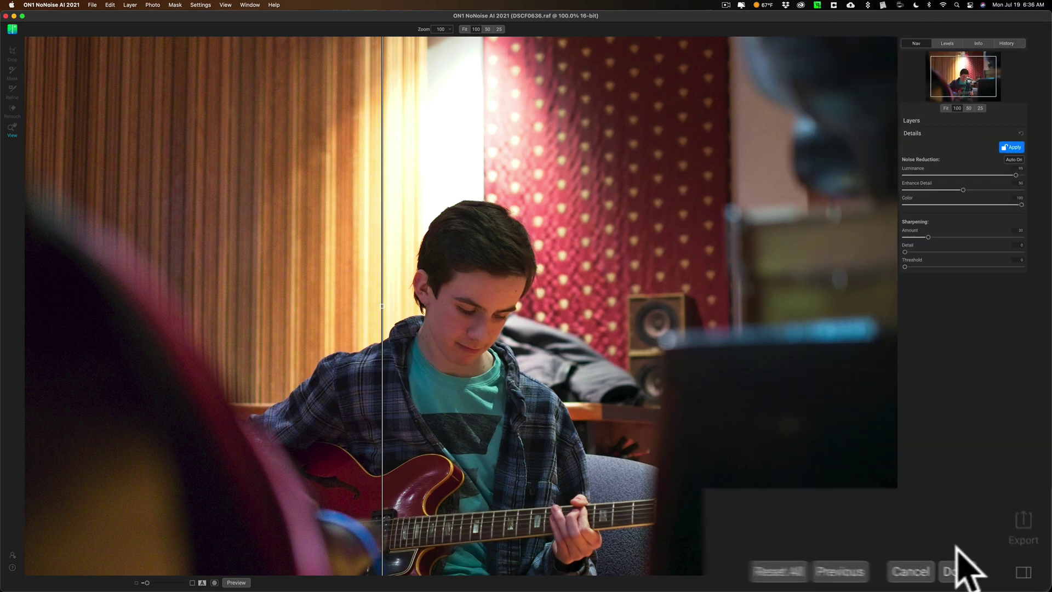
# Finish editing and save DSCF0636.dng as DNG (*.dng) in the NoNoise AI folder
pyautogui.click(940, 567)
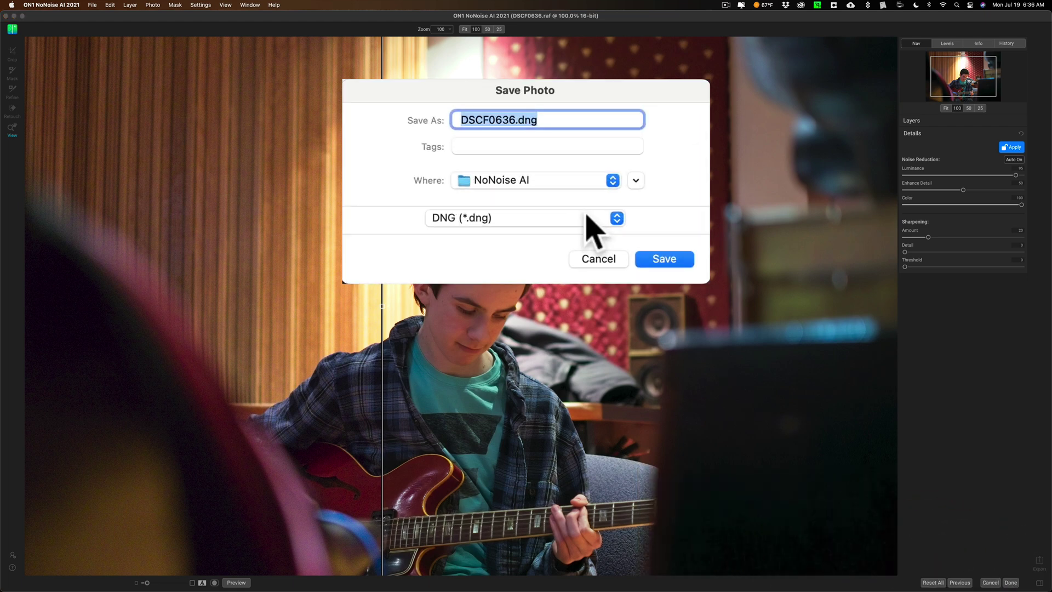
pyautogui.click(526, 218)
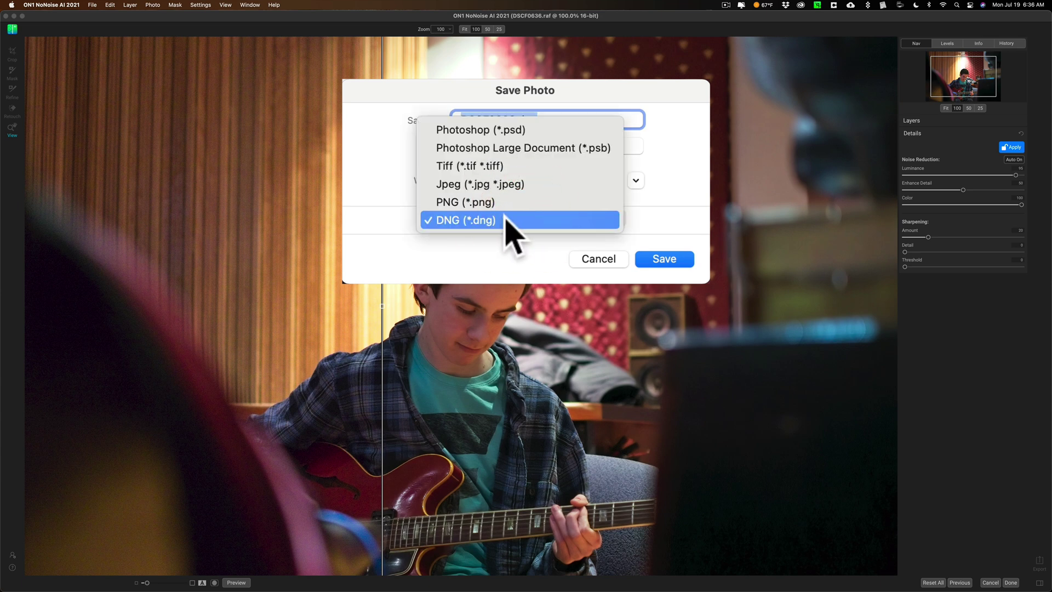
pyautogui.click(505, 220)
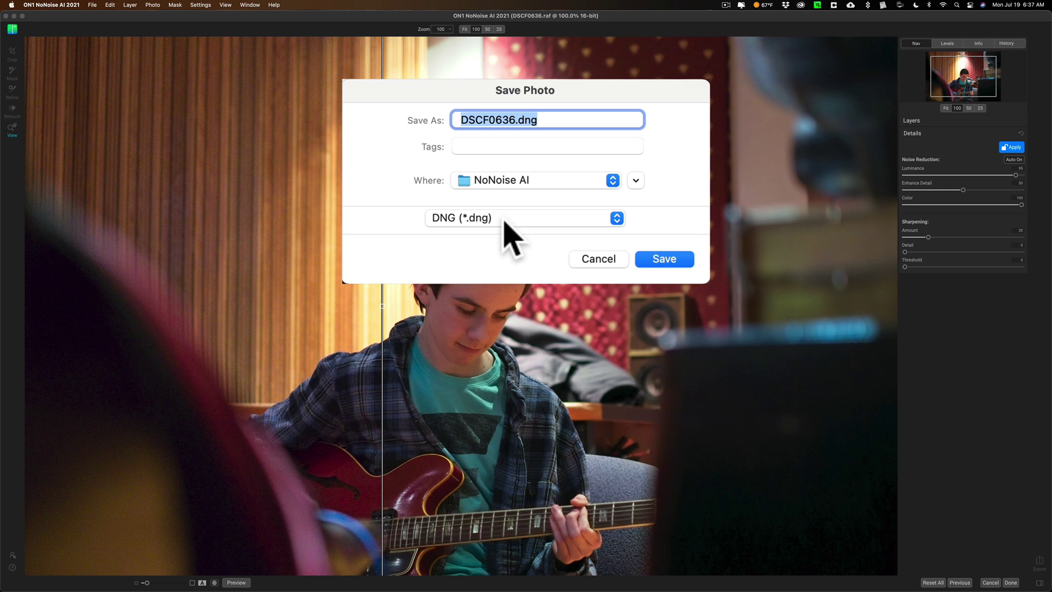
pyautogui.click(505, 222)
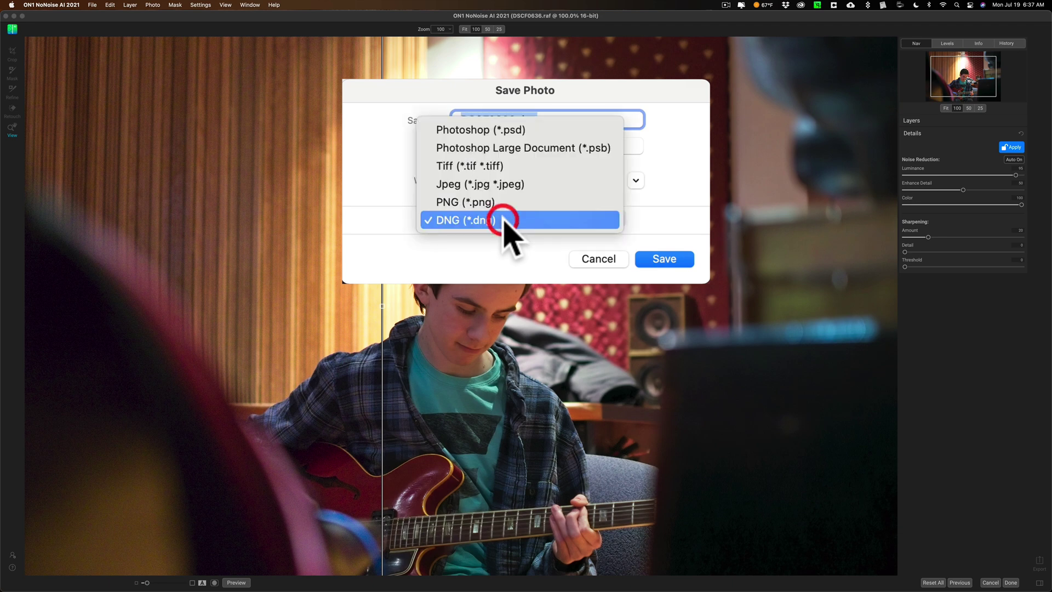
pyautogui.click(534, 219)
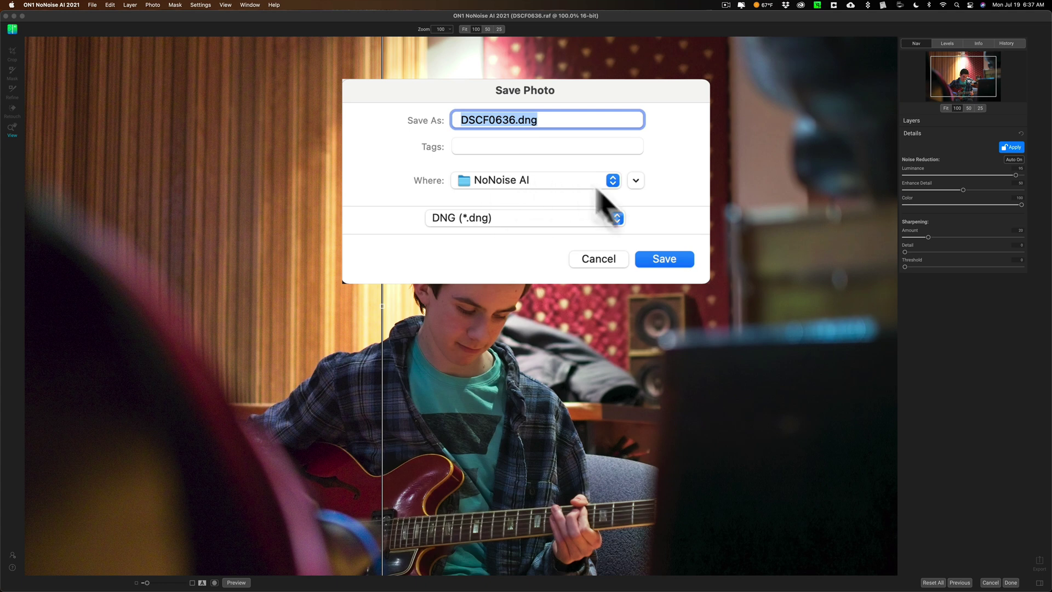
pyautogui.click(663, 258)
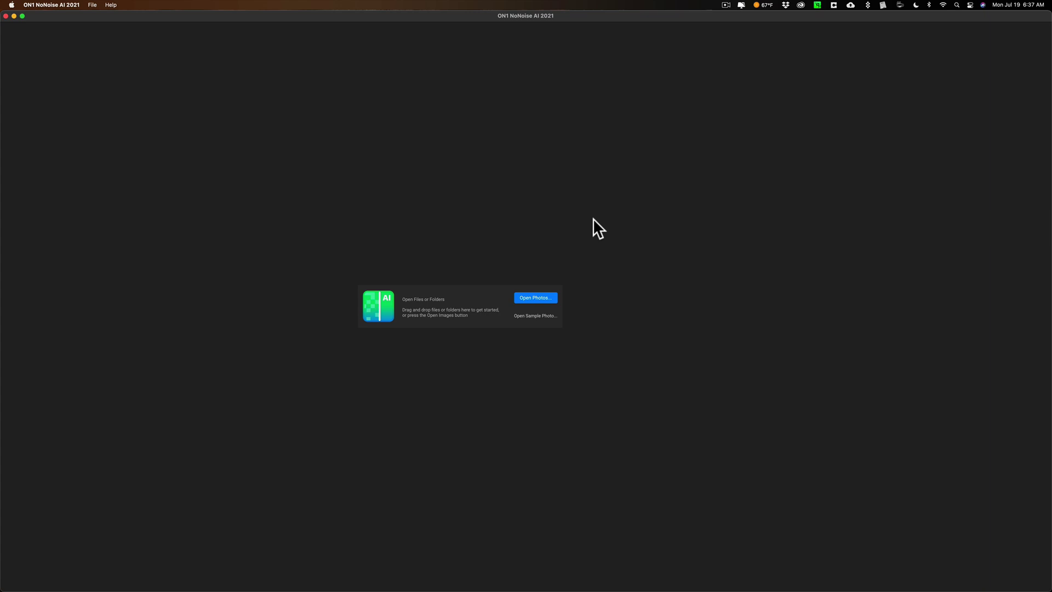
# Quit ON1 NoNoise AI 2021 from its app menu
pyautogui.click(53, 5)
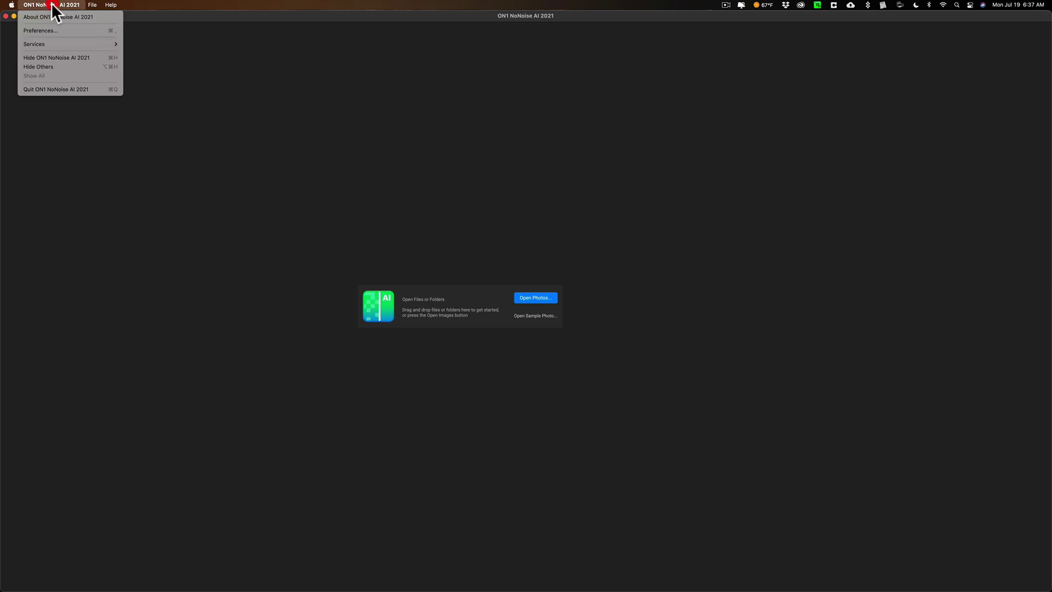
pyautogui.click(52, 87)
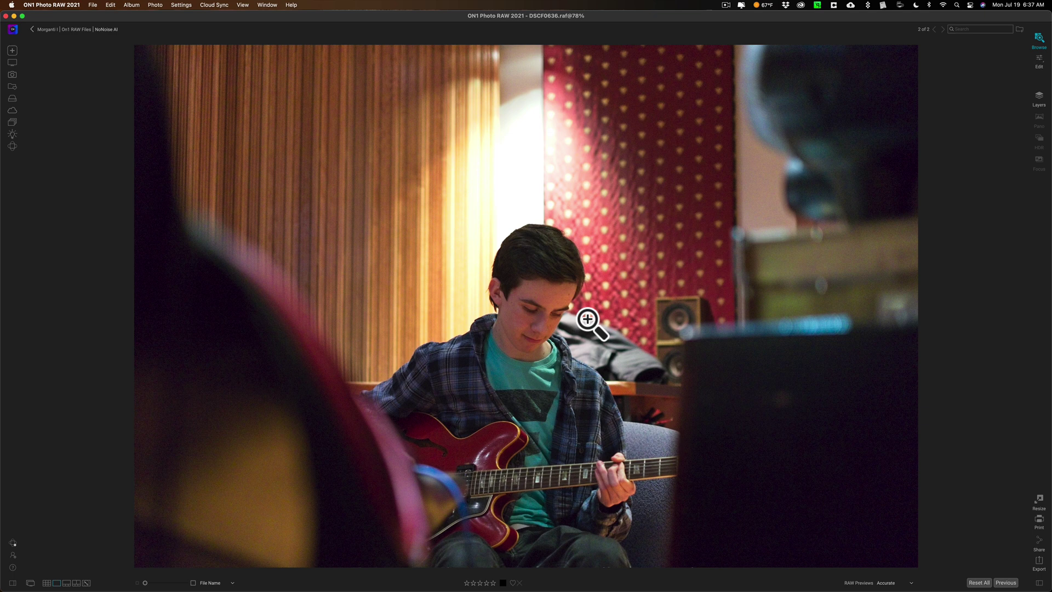
# Select the new DSCF0636.dng in the Browse grid and view it full-size
pyautogui.press('g')
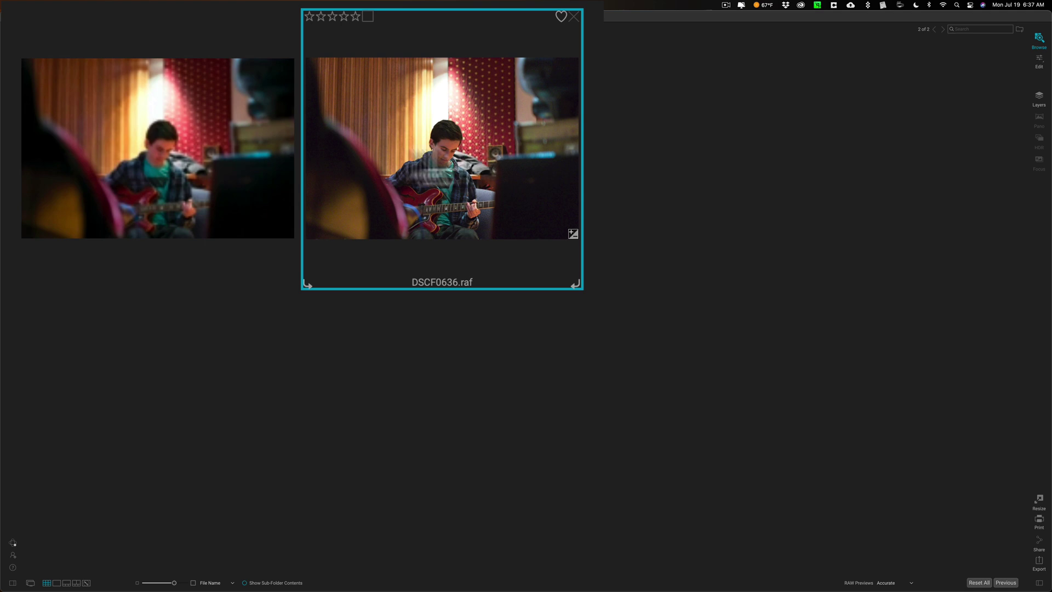
pyautogui.click(216, 135)
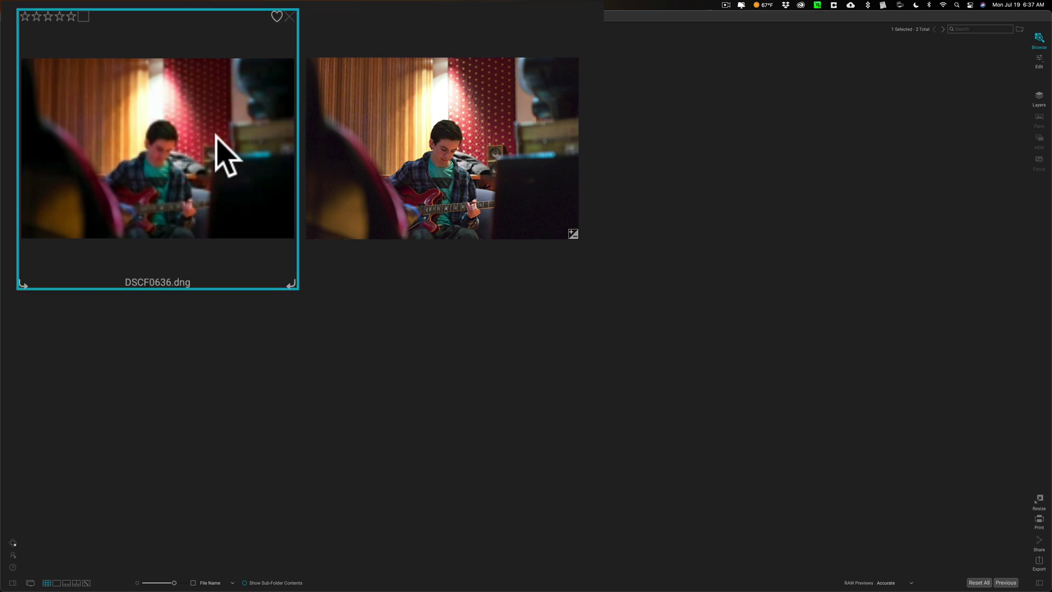
pyautogui.press('e')
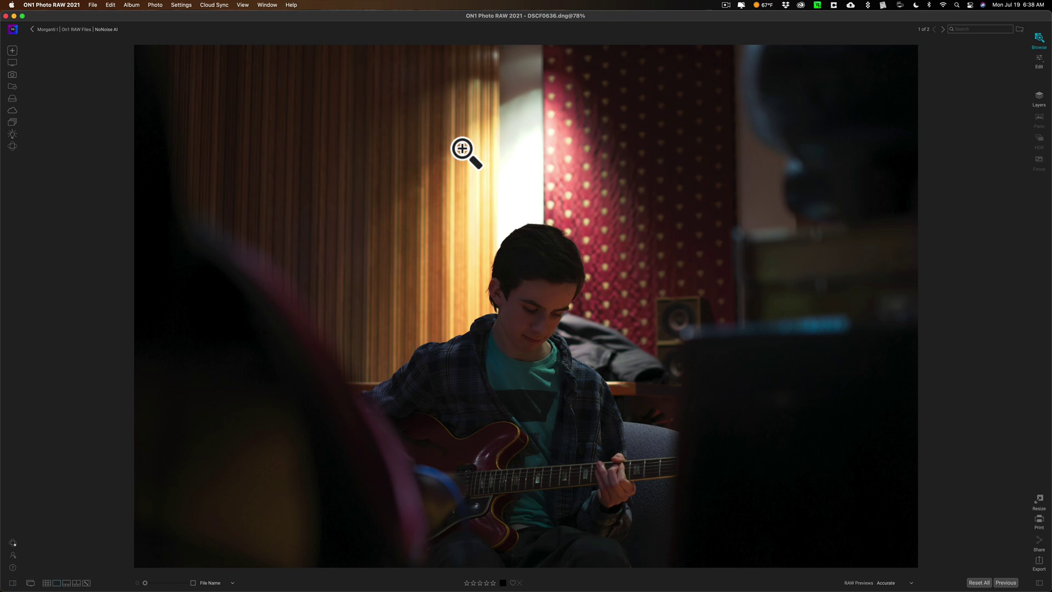
# Flip between the DNG and the original RAF to compare, ending on DSCF0636.dng
pyautogui.press('Right')
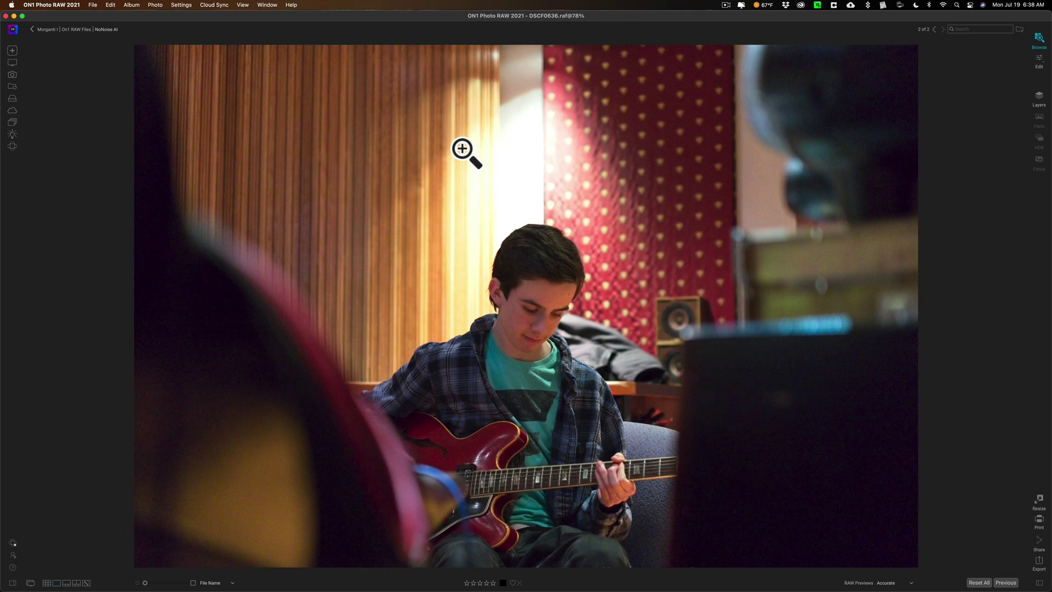
pyautogui.press('Left')
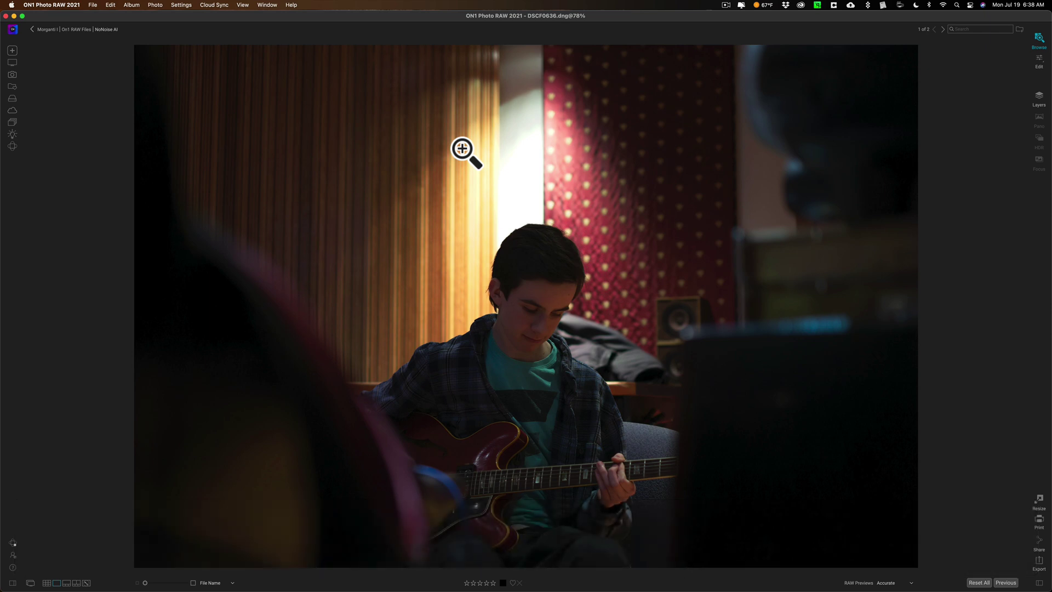
pyautogui.press('Right')
pyautogui.press('Left')
# Raise DSCF0636.dng exposure to 1.15 in Develop, dismissing stored-settings alerts while comparing with the RAF
pyautogui.click(1035, 57)
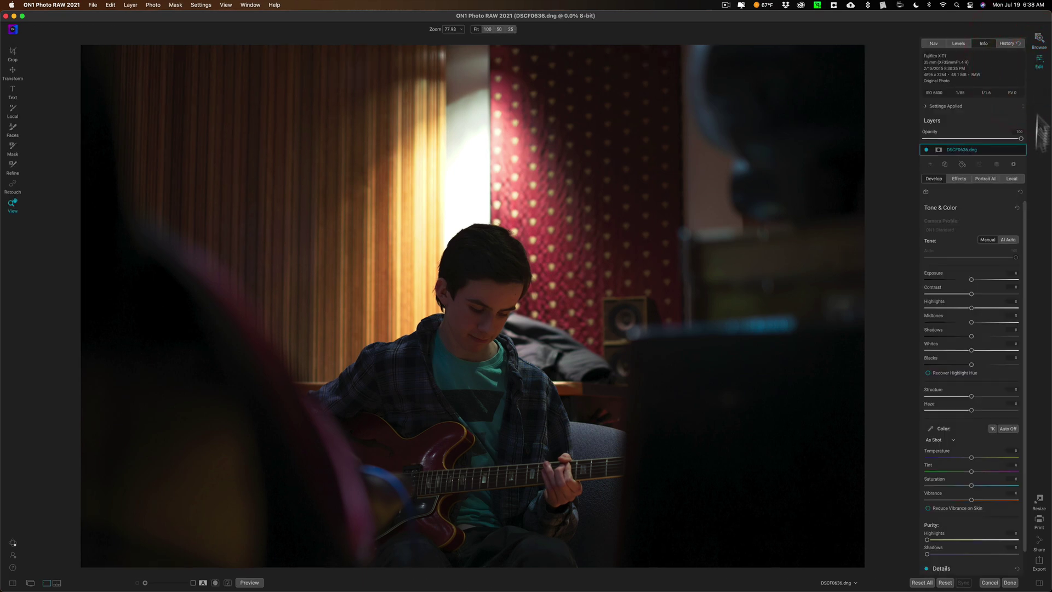
pyautogui.moveTo(972, 287); pyautogui.dragTo(981, 285)
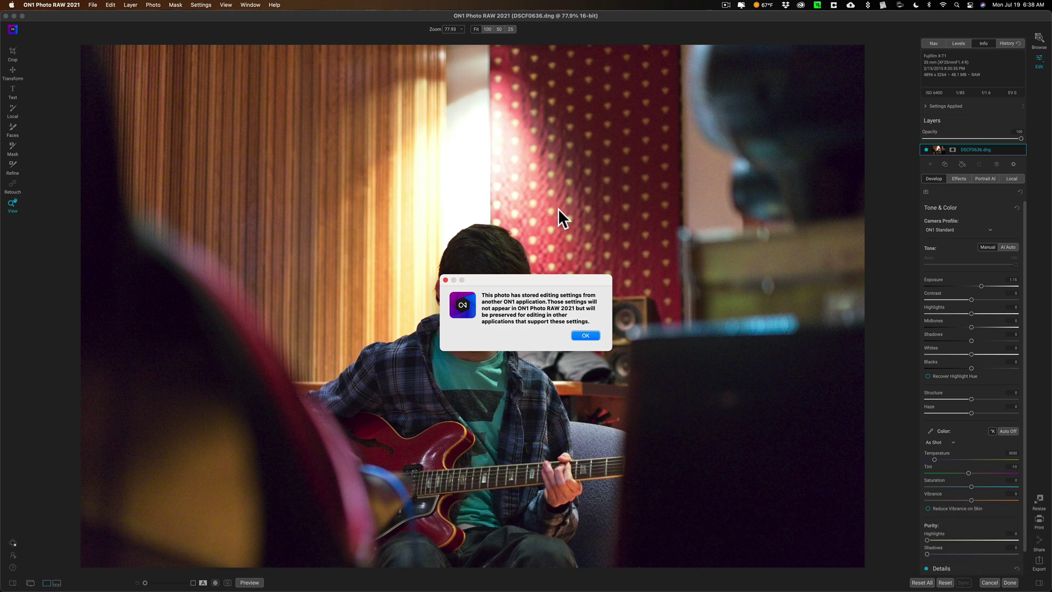
pyautogui.click(584, 335)
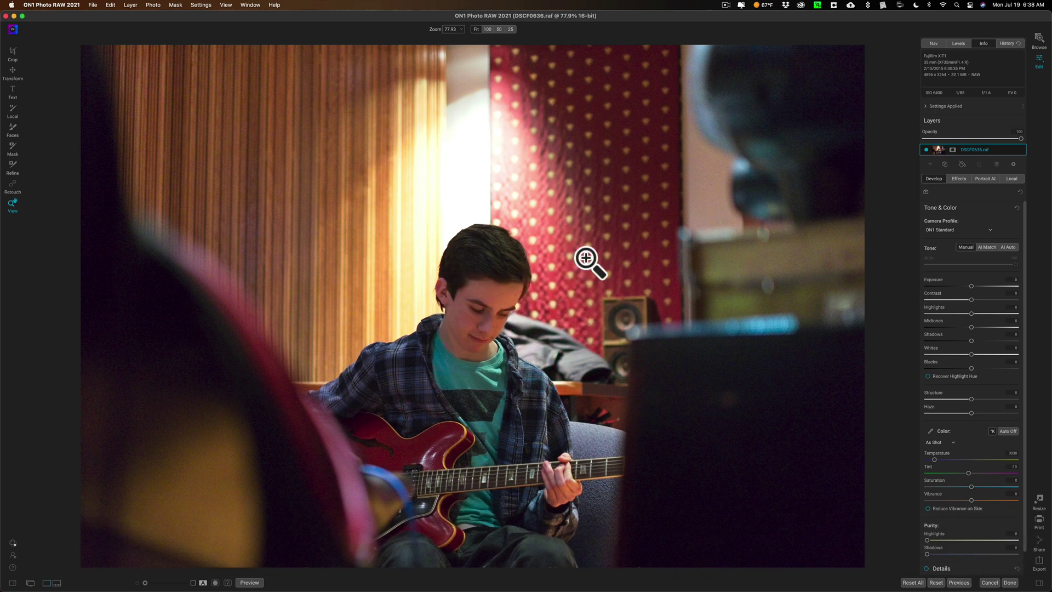
pyautogui.press('Left')
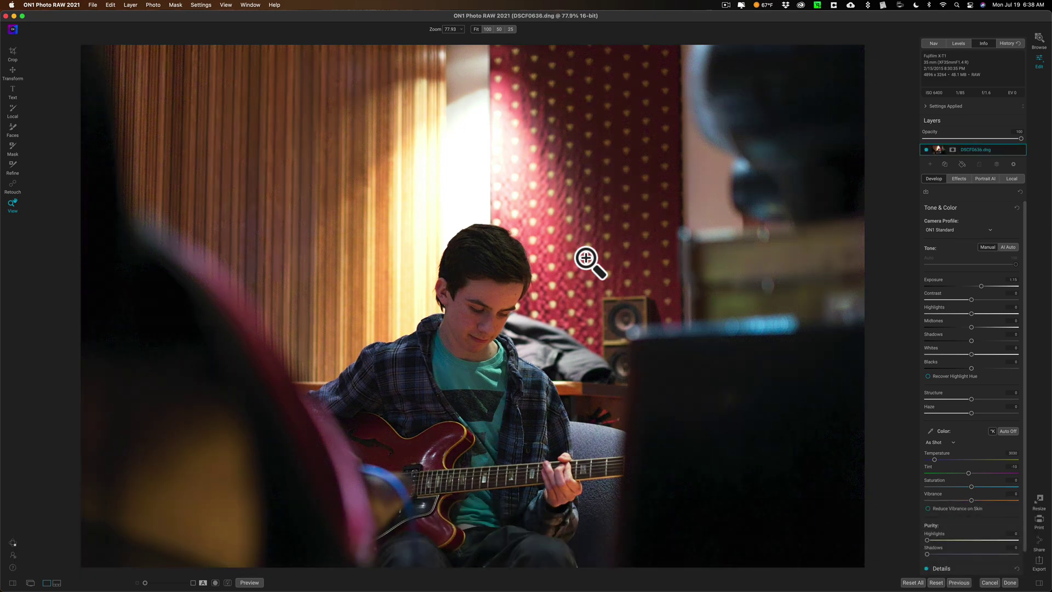
pyautogui.press('Right')
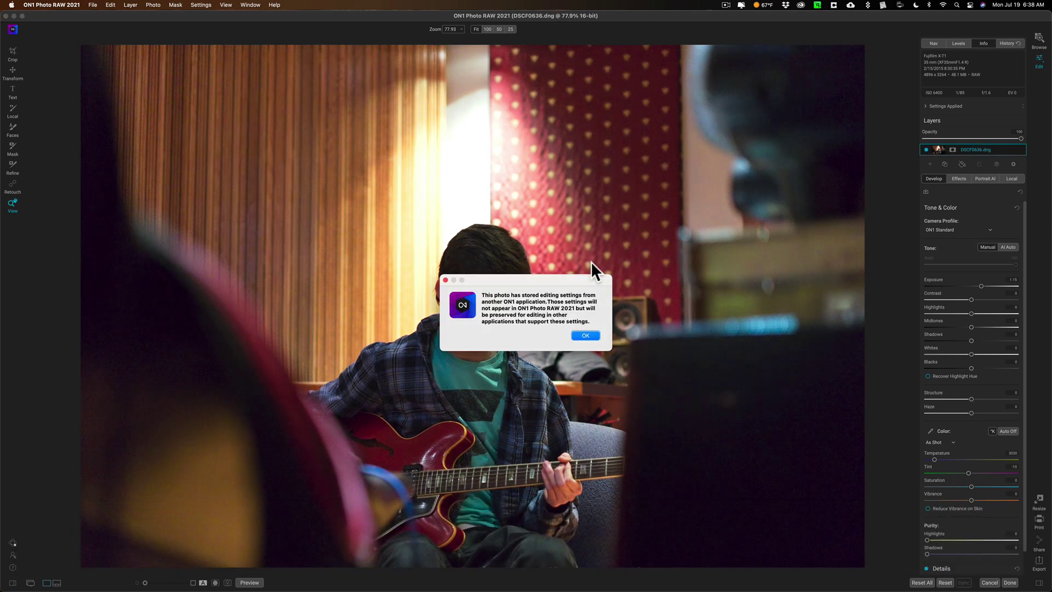
pyautogui.click(582, 331)
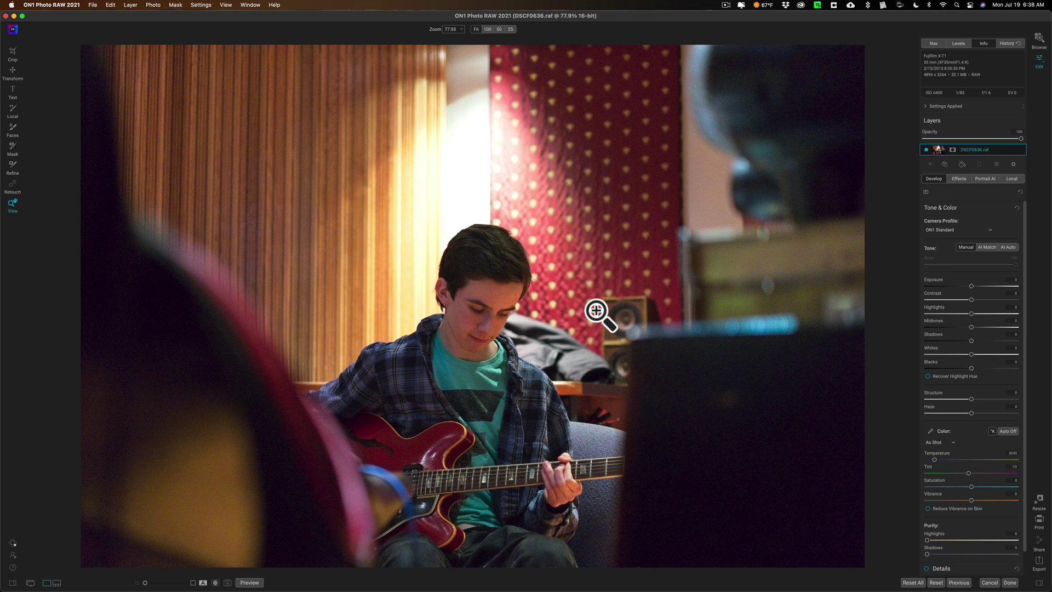
pyautogui.press('Left')
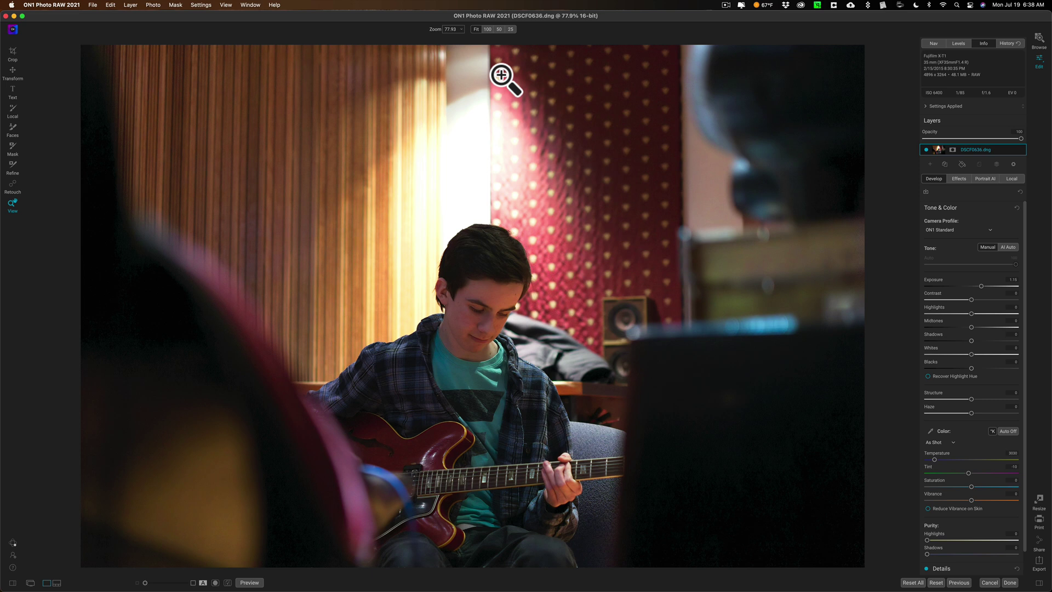
pyautogui.click(1040, 39)
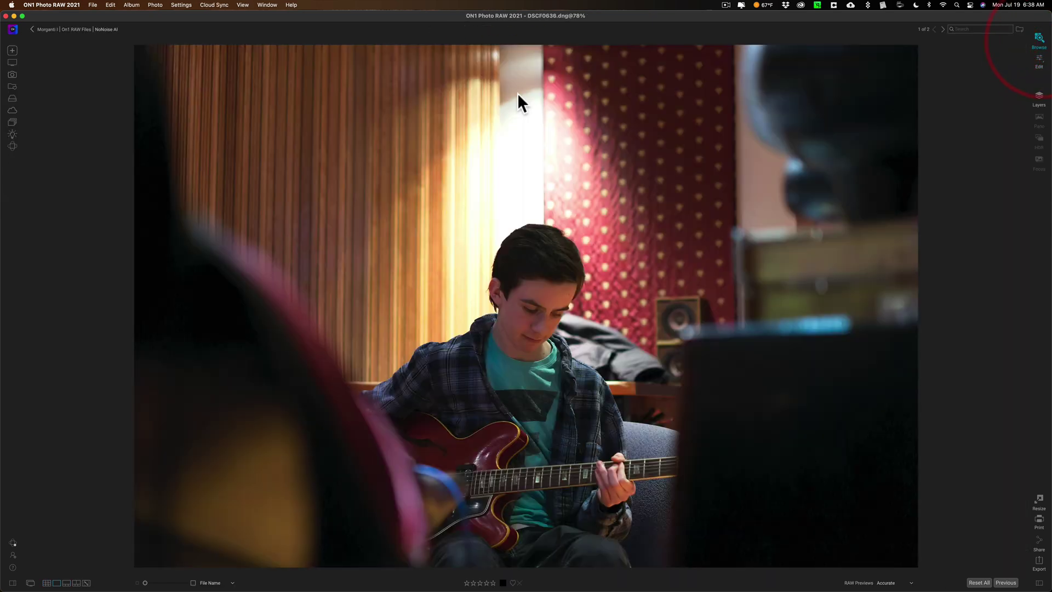
pyautogui.rightClick(518, 93)
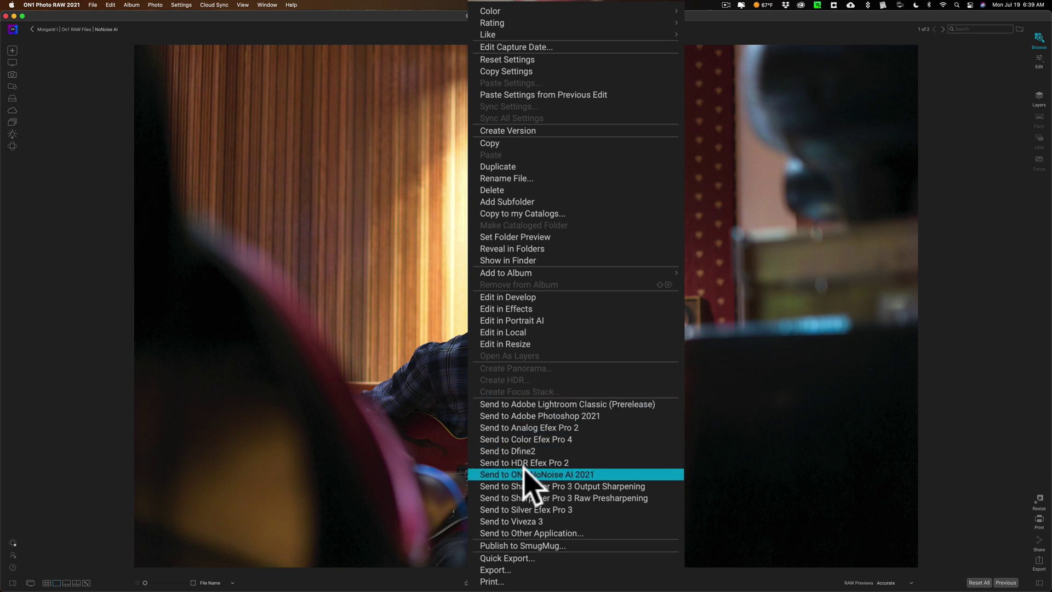
pyautogui.click(609, 474)
pyautogui.click(476, 201)
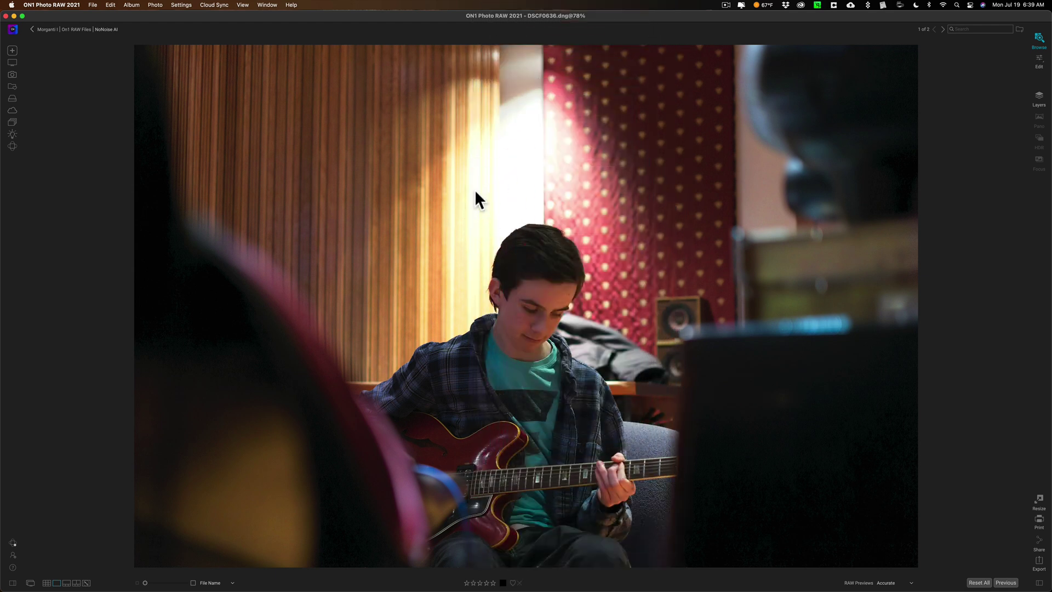